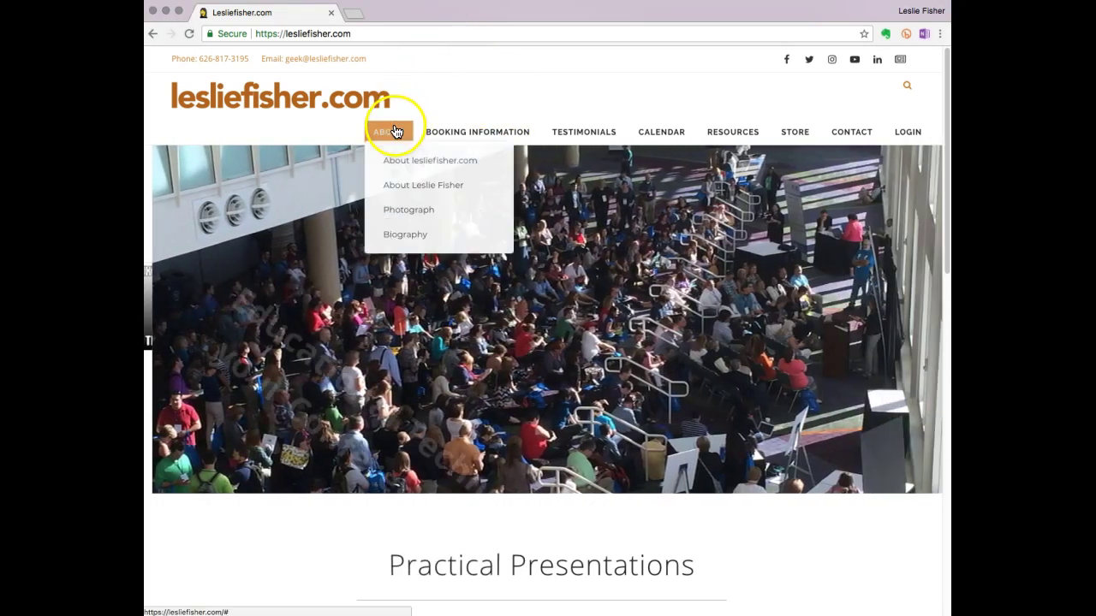
# - Open the About lesliefisher.com page from the website's About section and look over its text
pyautogui.click(391, 163)
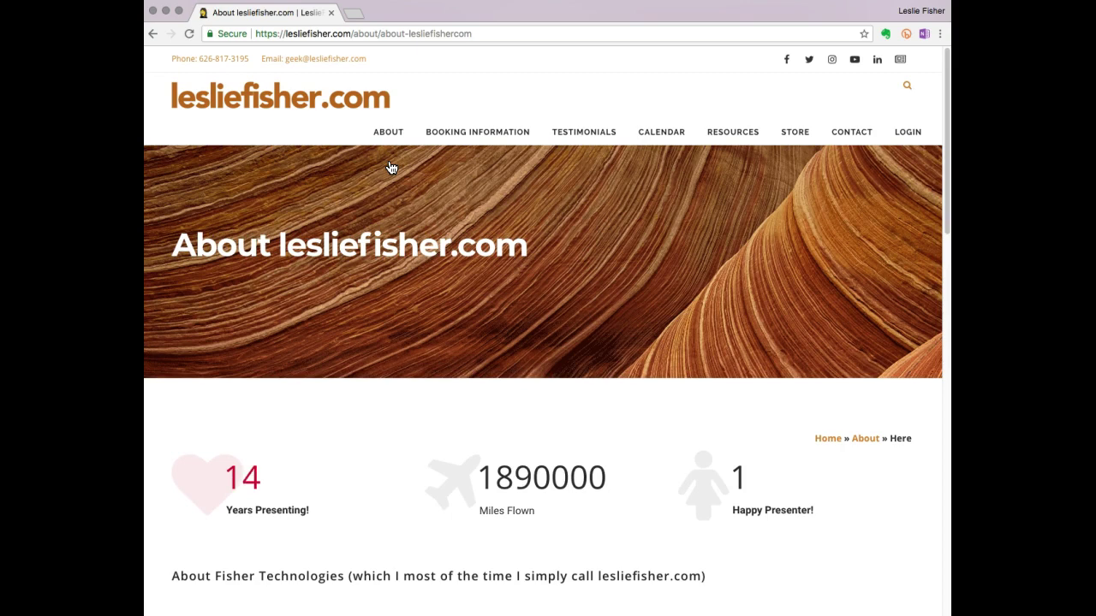
pyautogui.scroll(-5, 402, 216)
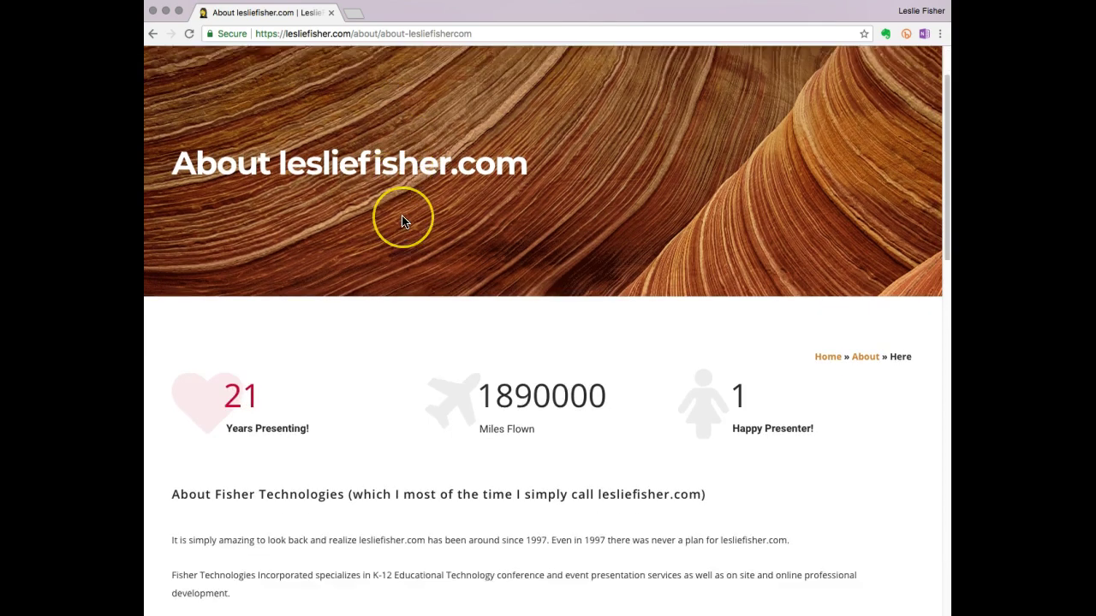
pyautogui.scroll(-2, 402, 221)
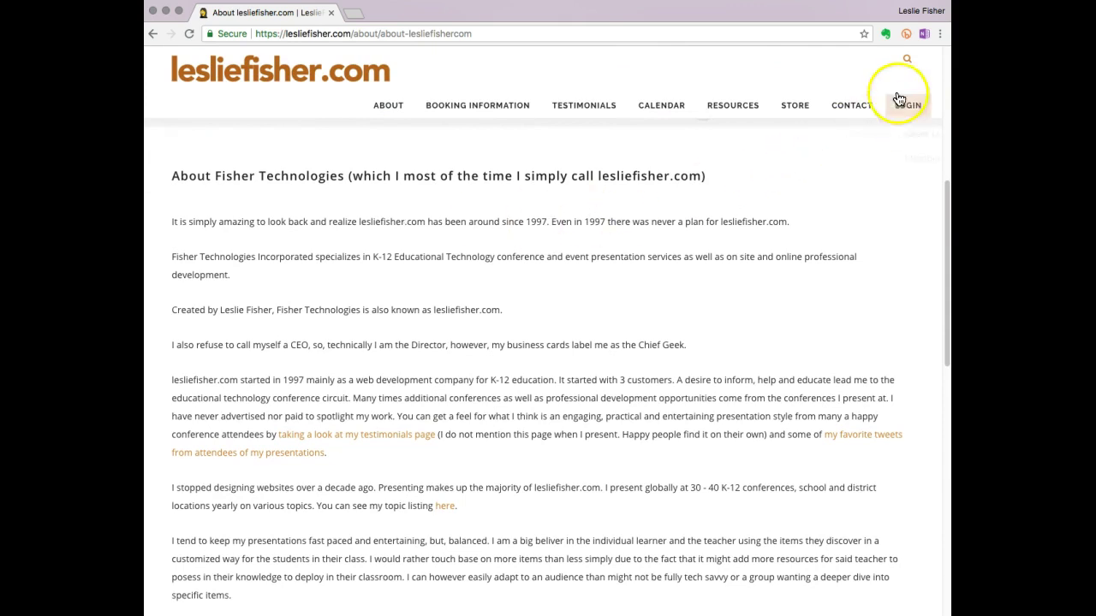
# - Clip the web page as an article with the OneNote Web Clipper, keeping the preset location, and dismiss the clipper
pyautogui.click(923, 34)
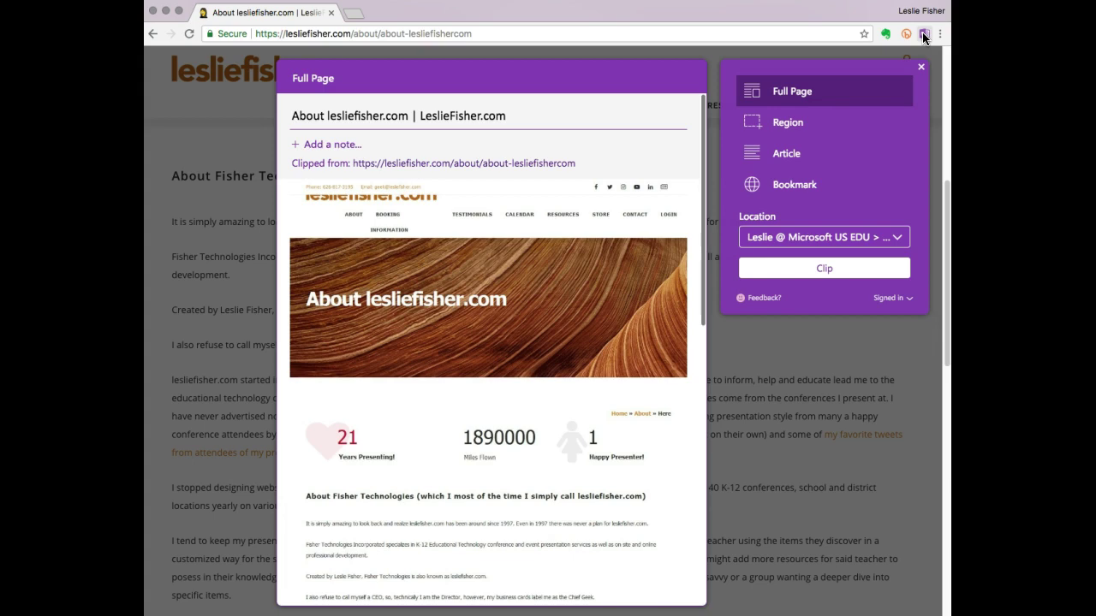
pyautogui.click(750, 154)
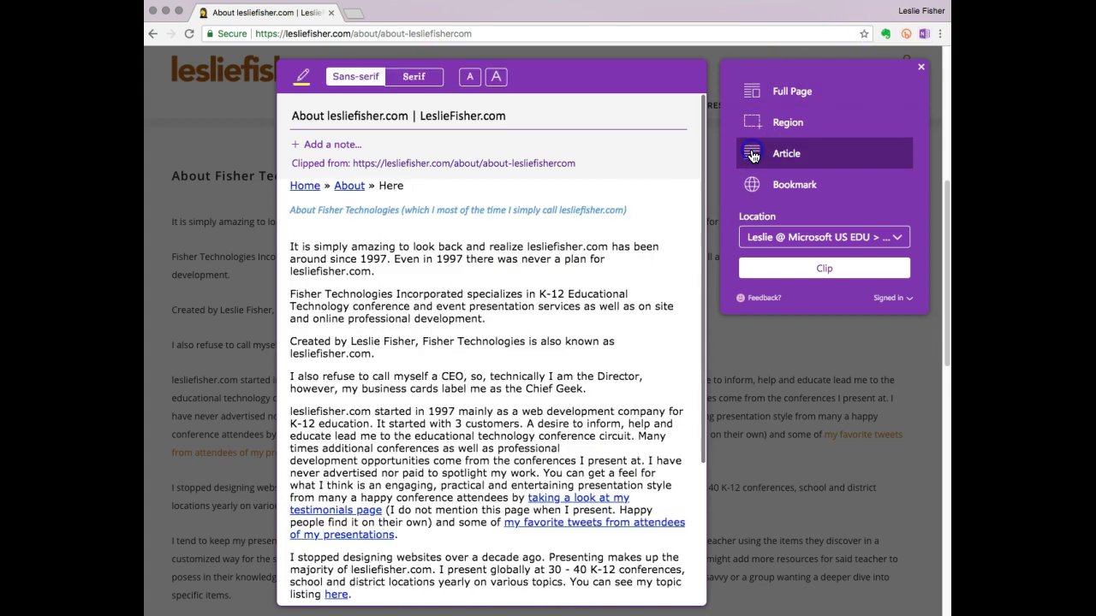
pyautogui.scroll(-5, 522, 296)
pyautogui.scroll(5, 525, 318)
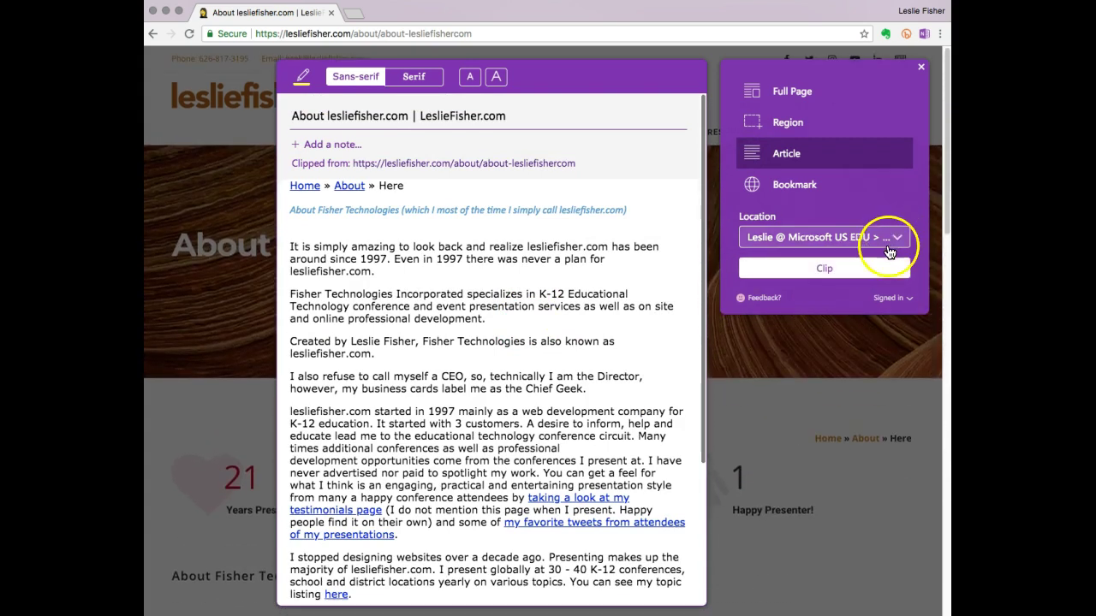
pyautogui.click(825, 274)
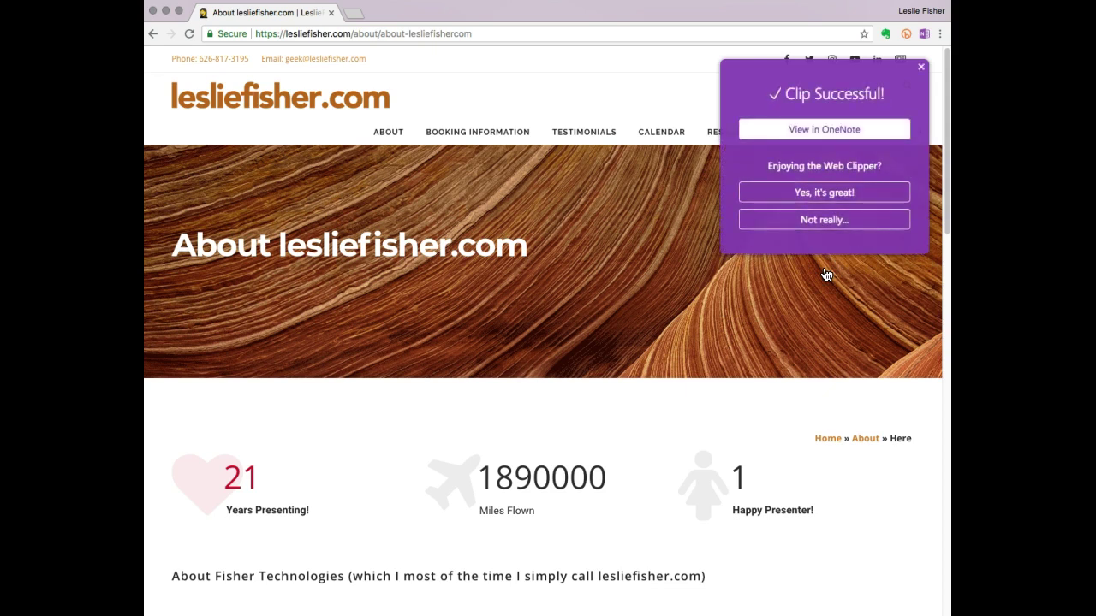
pyautogui.click(921, 67)
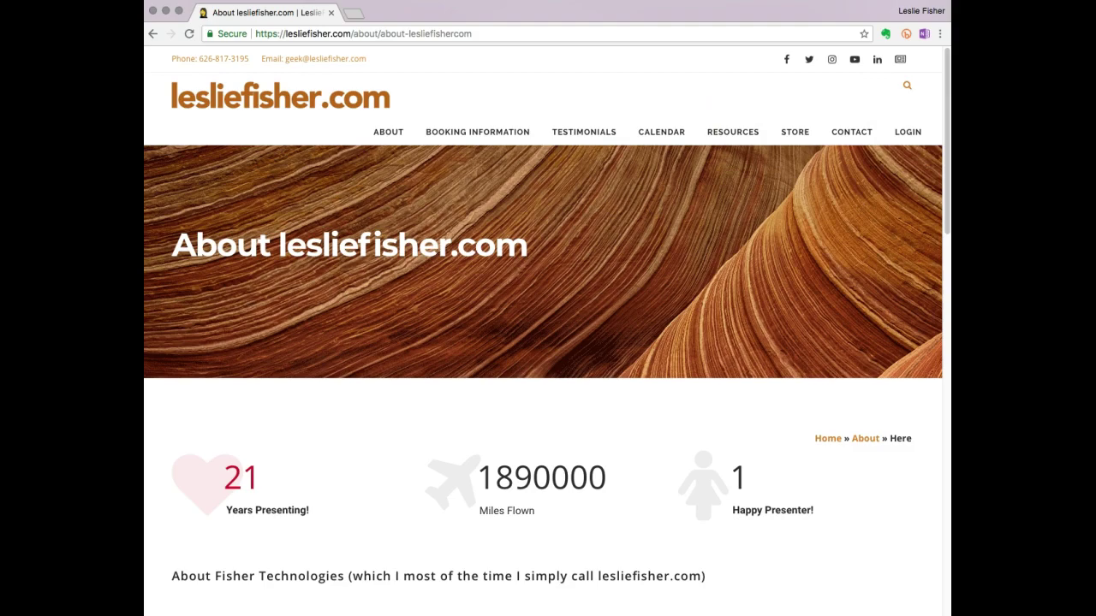
# - Switch to OneNote, open the clipped About page in the Quick Notes section and look through its text
pyautogui.click(551, 532)
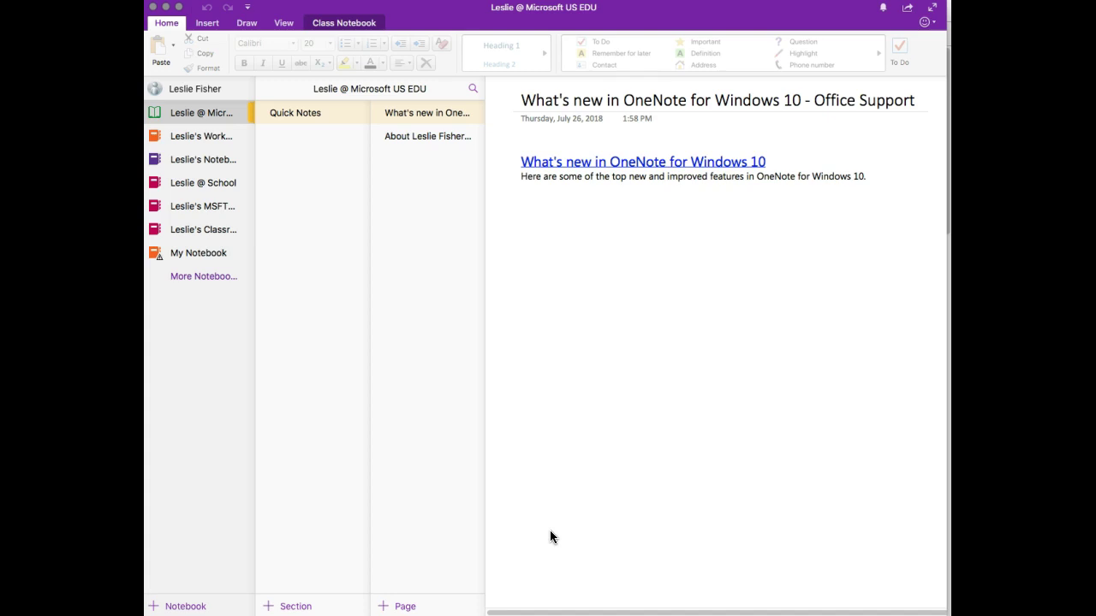
pyautogui.click(420, 135)
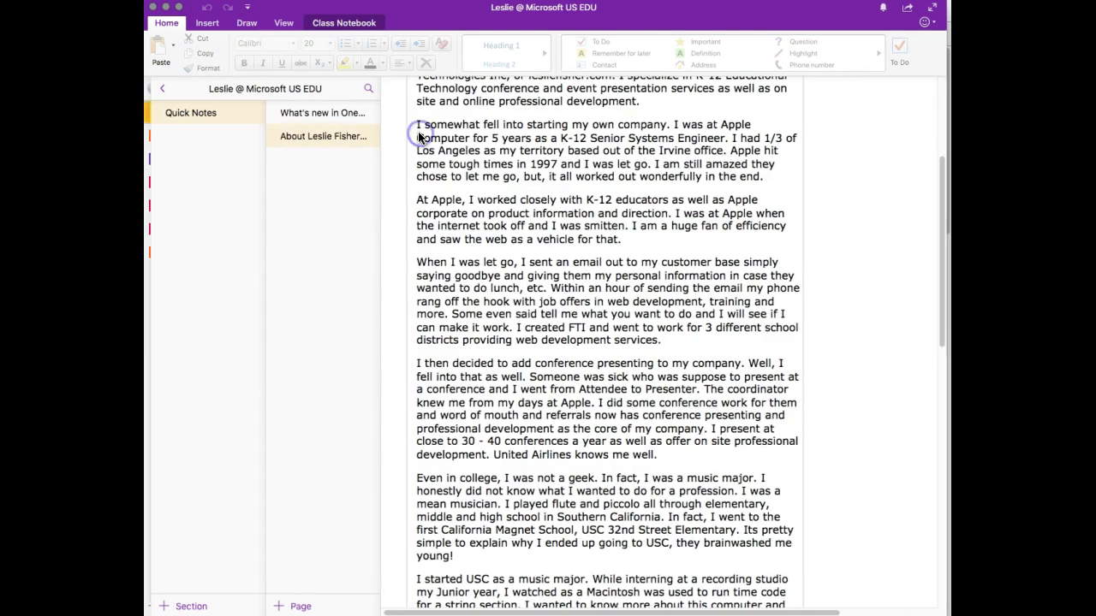
pyautogui.scroll(5, 690, 313)
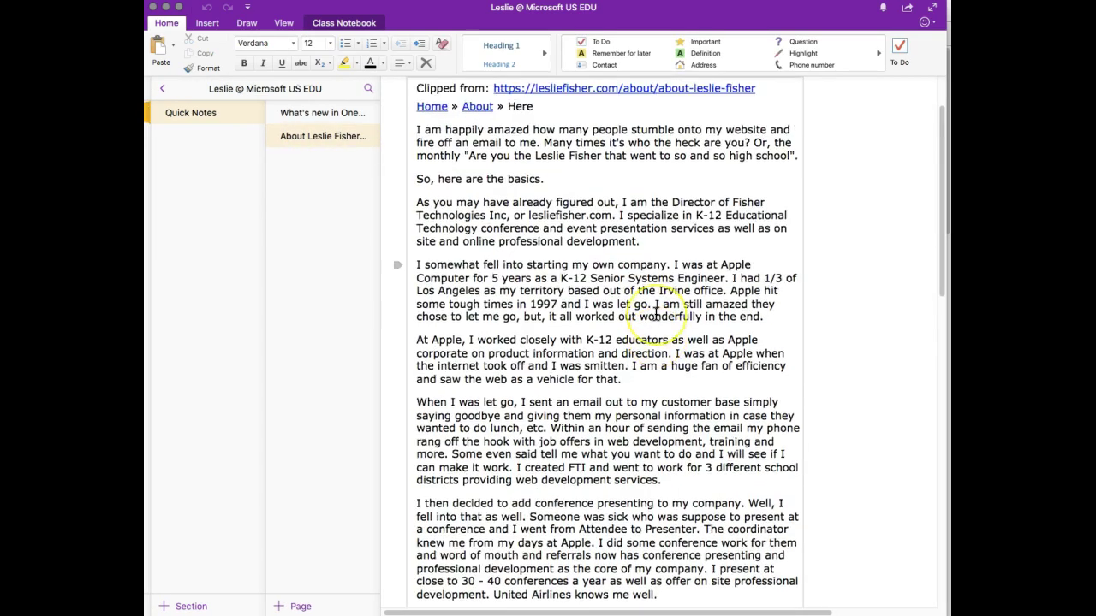
pyautogui.scroll(-9, 668, 315)
pyautogui.scroll(-10, 656, 317)
pyautogui.scroll(15, 655, 314)
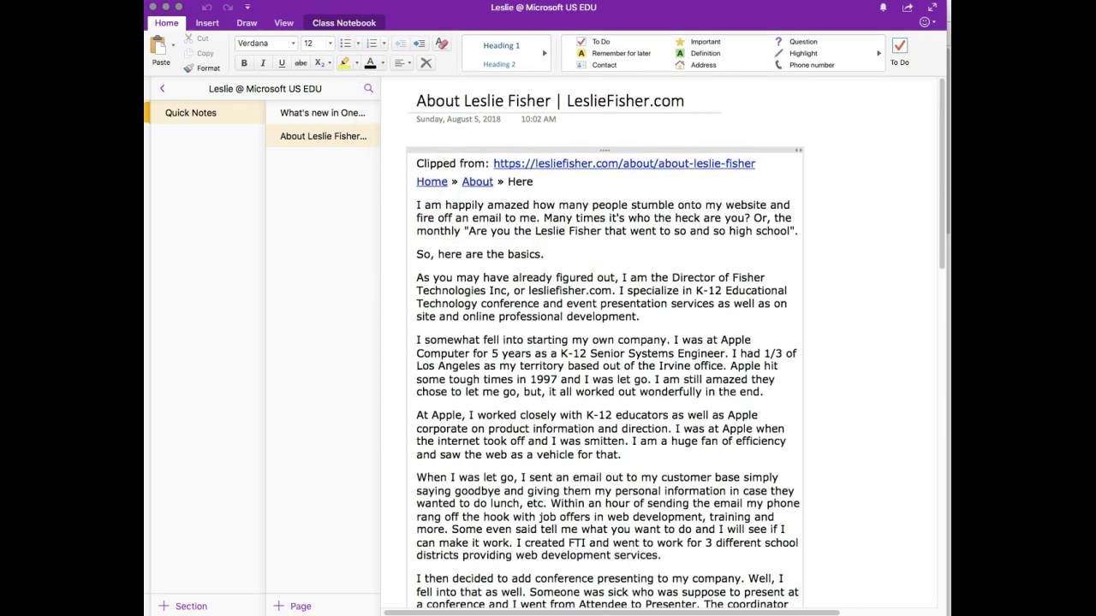
# - Open the clipped page in Immersive Reader, enlarge the reader window to the screen width and skim the text
pyautogui.click(282, 26)
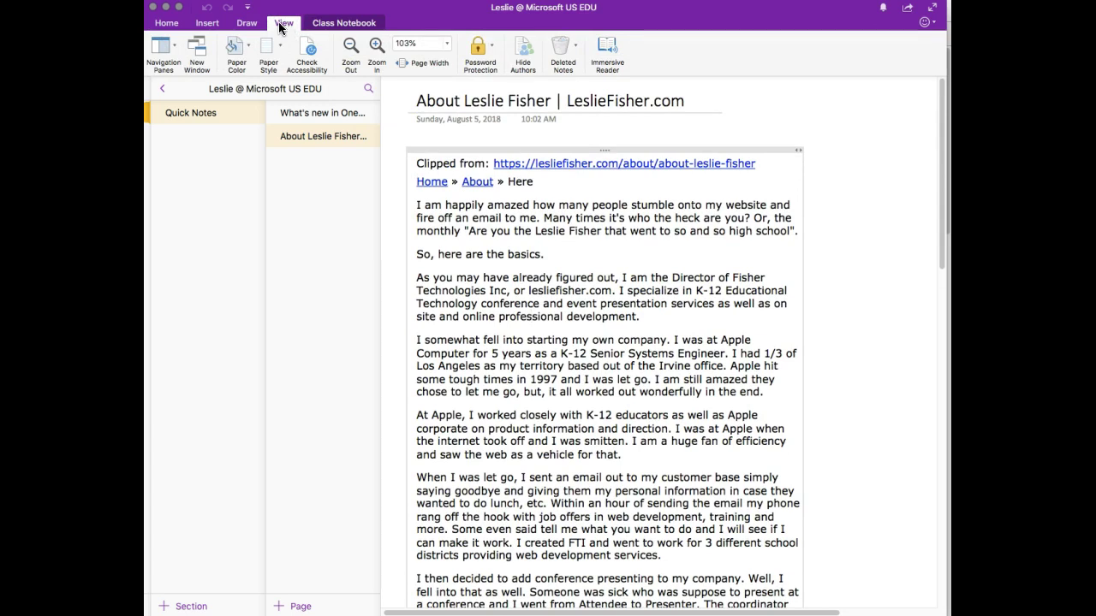
pyautogui.click(614, 48)
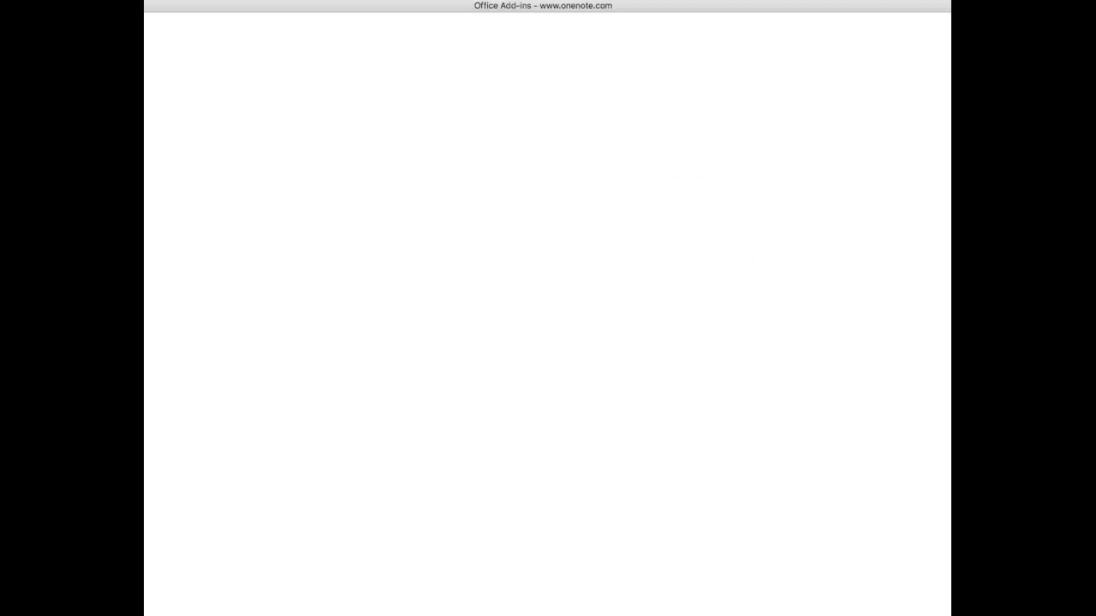
pyautogui.moveTo(950, 613); pyautogui.dragTo(682, 613)
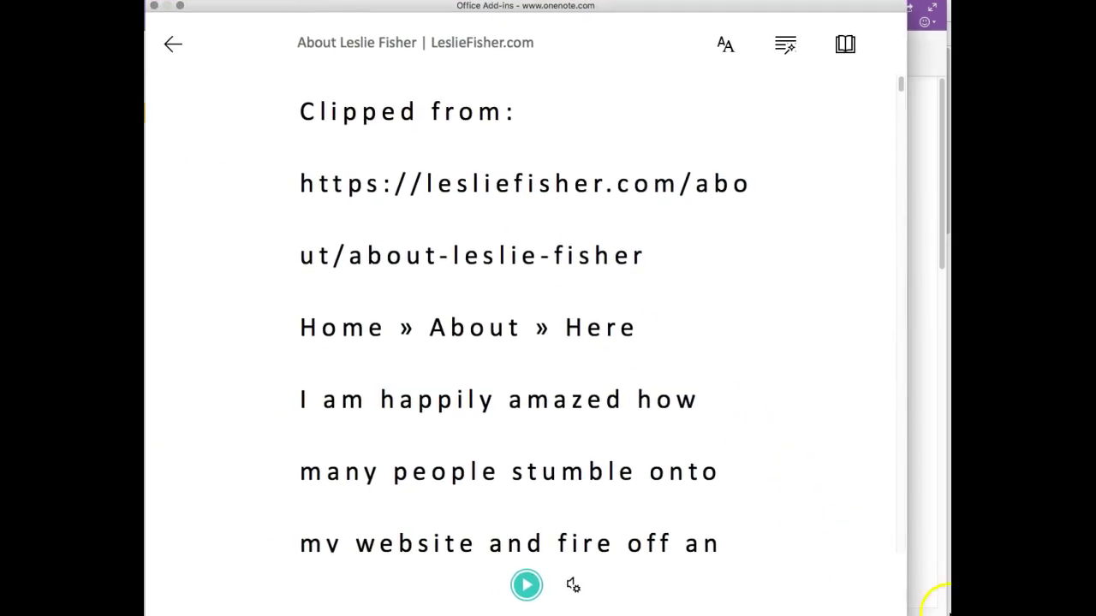
pyautogui.moveTo(902, 604); pyautogui.dragTo(945, 610)
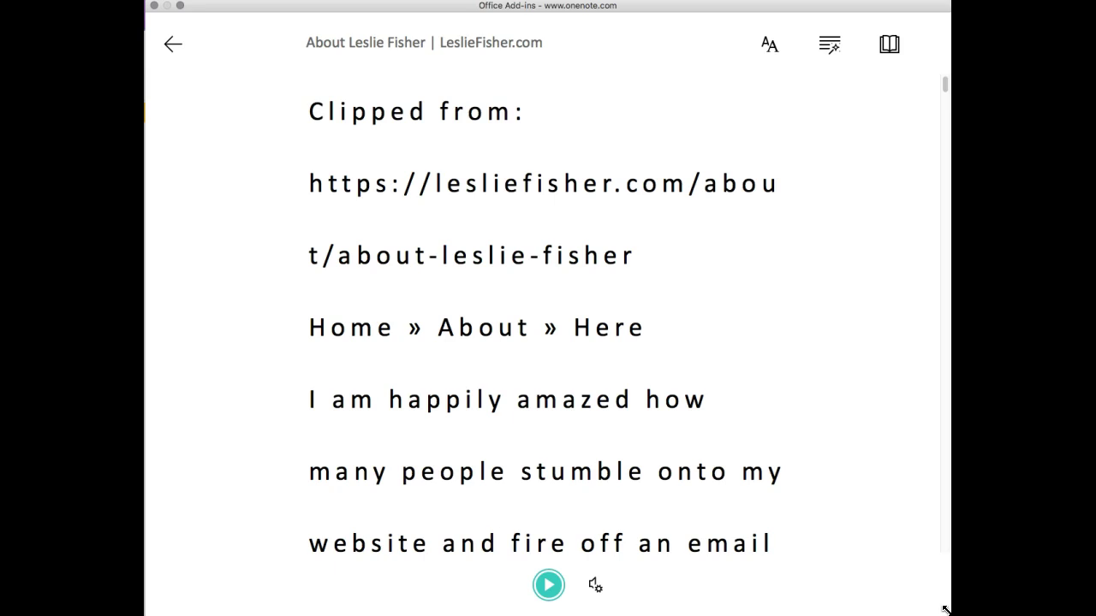
pyautogui.scroll(-5, 499, 367)
pyautogui.scroll(4, 499, 362)
pyautogui.scroll(2, 502, 366)
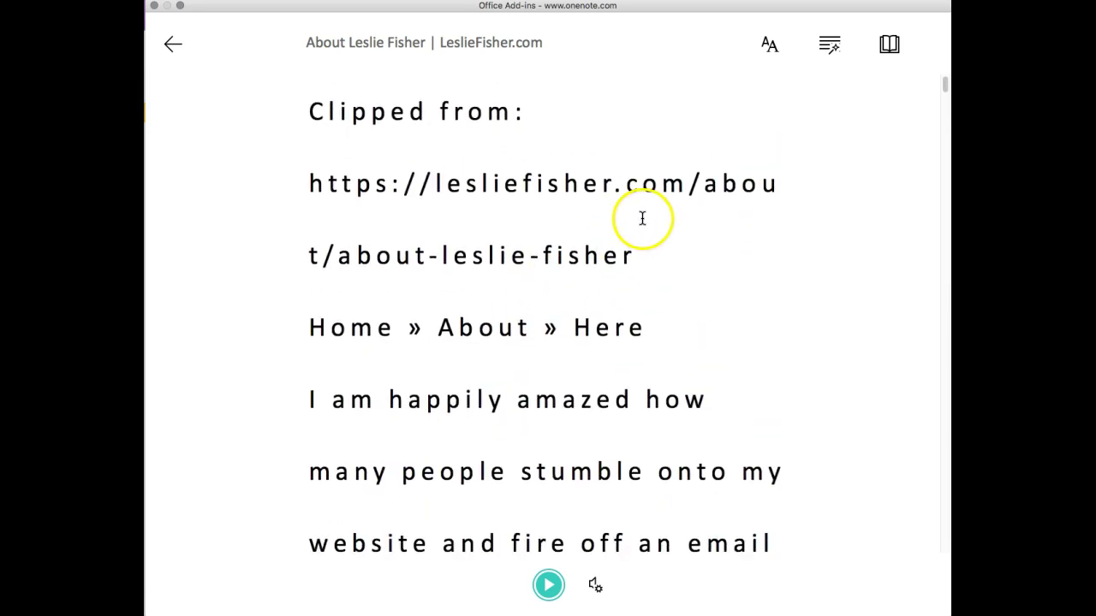
# - Set the reader's text size to 36 and apply the black theme
pyautogui.click(770, 53)
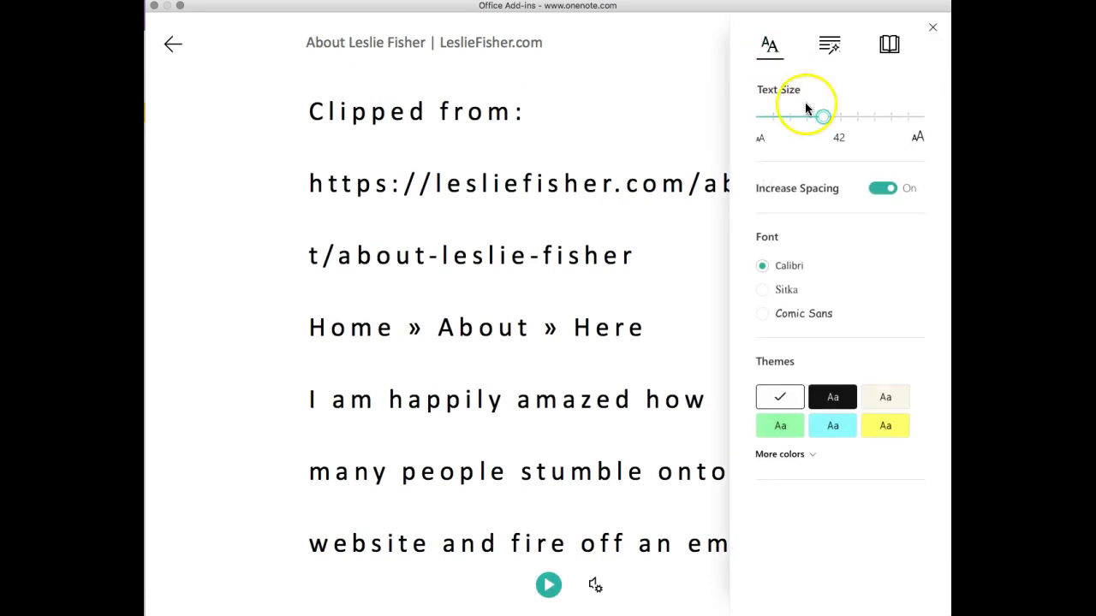
pyautogui.moveTo(819, 120)
pyautogui.mouseDown()
pyautogui.moveTo(773, 118)
pyautogui.moveTo(822, 120)
pyautogui.moveTo(804, 118)
pyautogui.mouseUp()
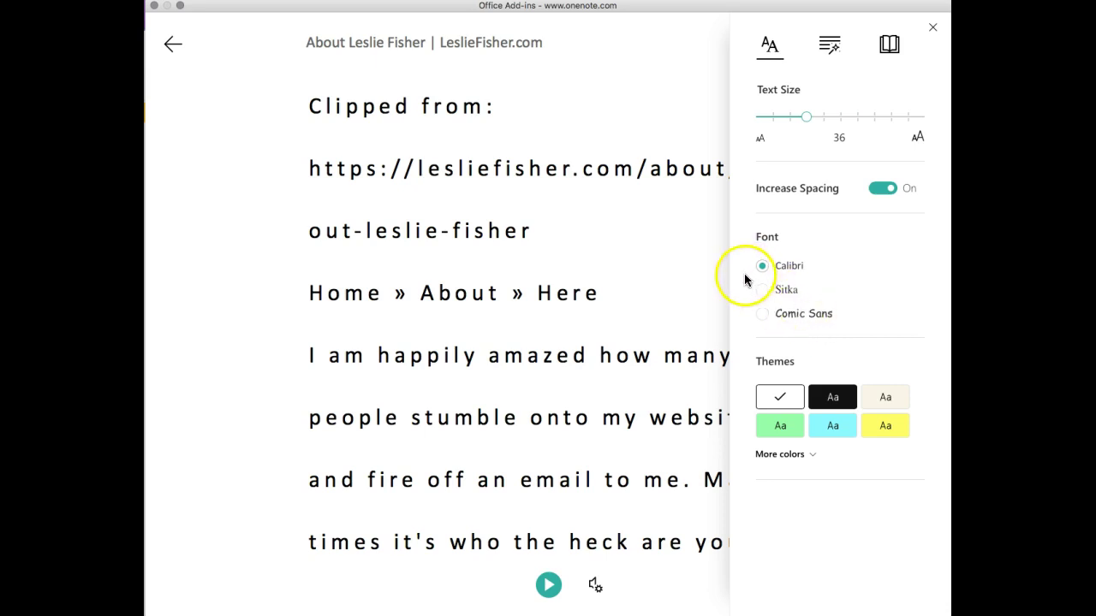
pyautogui.click(833, 403)
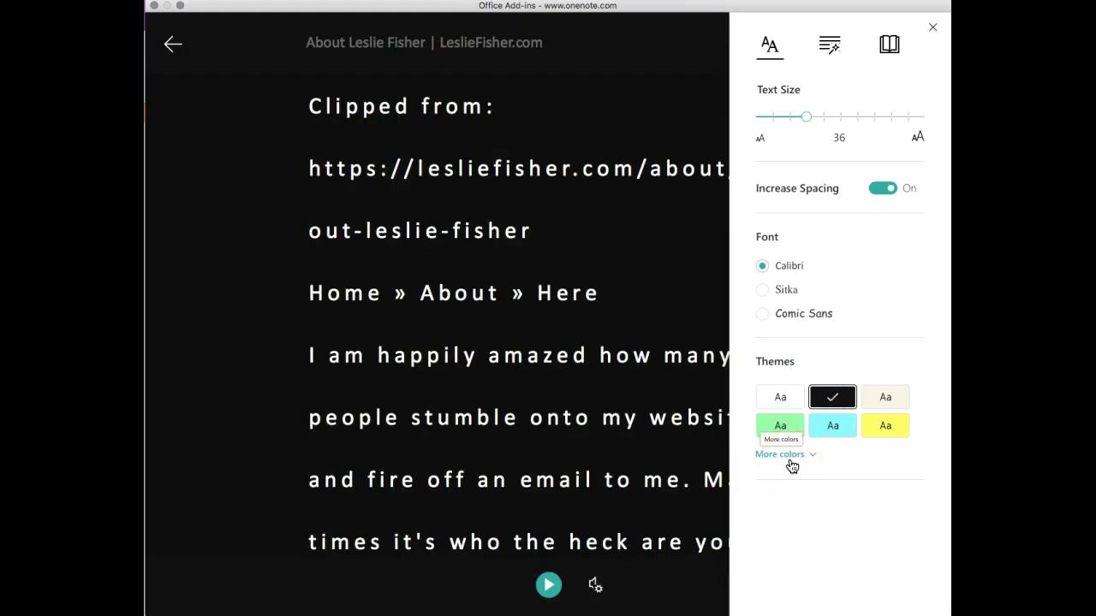
# - Turn on syllables, highlighting of nouns, verbs, adjectives and adverbs, and their labels, and check the adverb colour choices
pyautogui.click(828, 48)
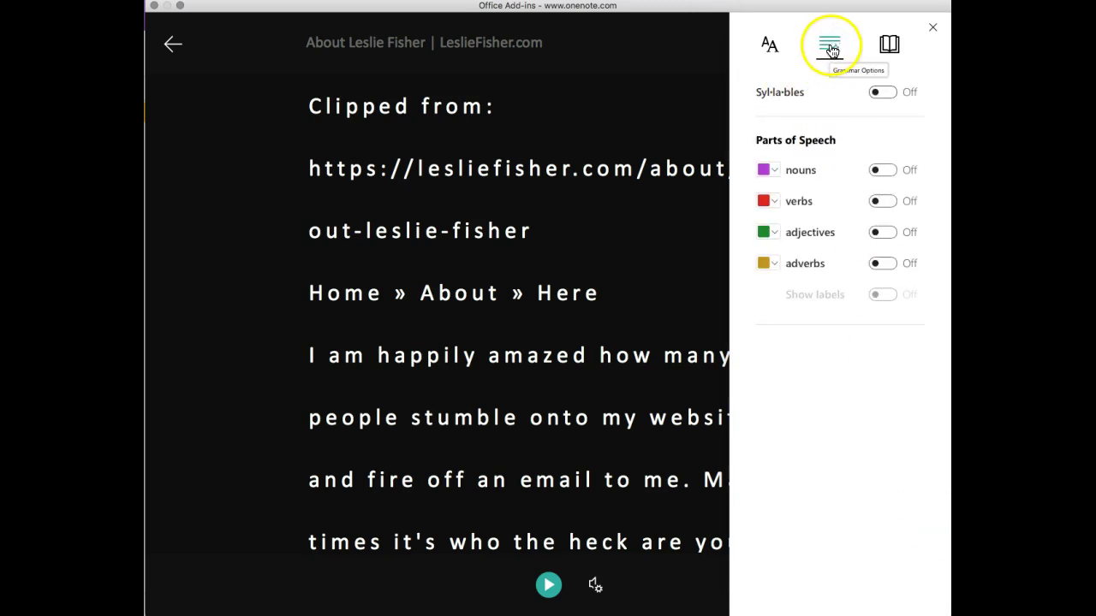
pyautogui.click(890, 94)
pyautogui.click(886, 170)
pyautogui.click(888, 202)
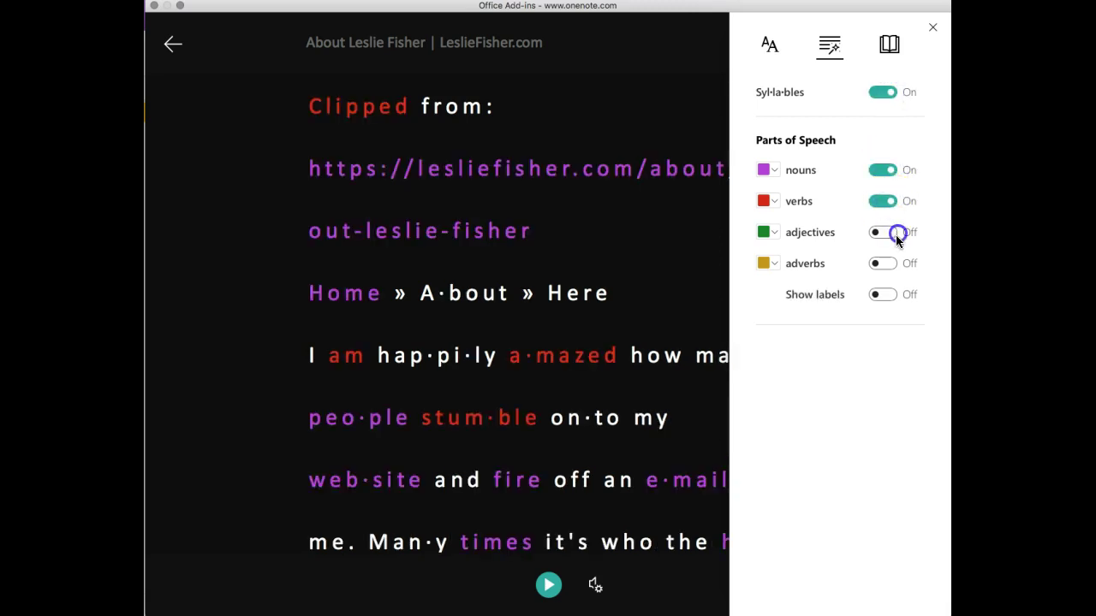
pyautogui.click(892, 265)
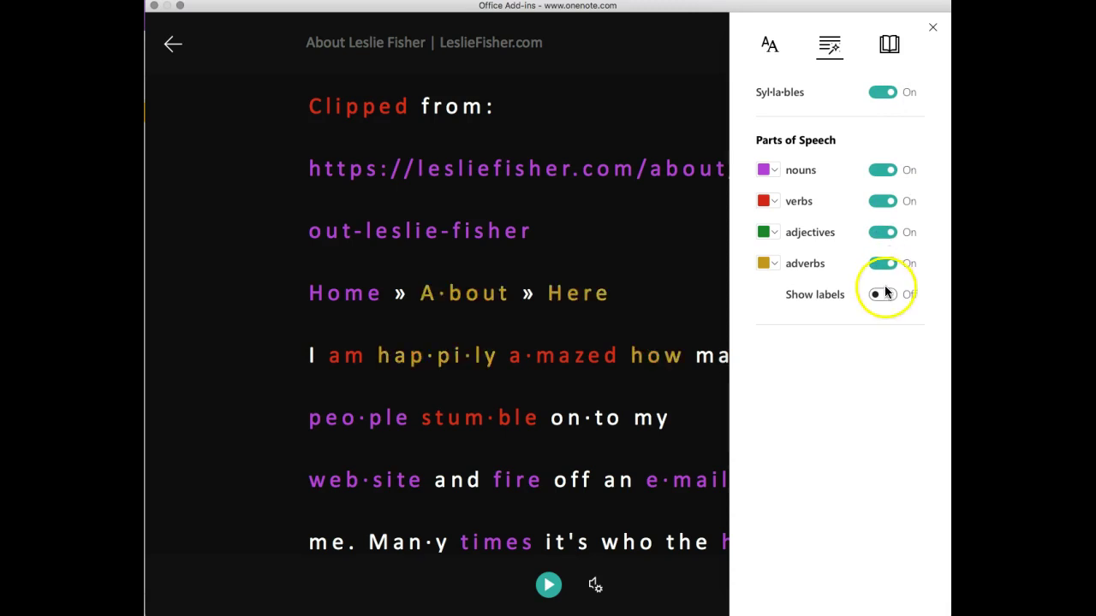
pyautogui.click(893, 297)
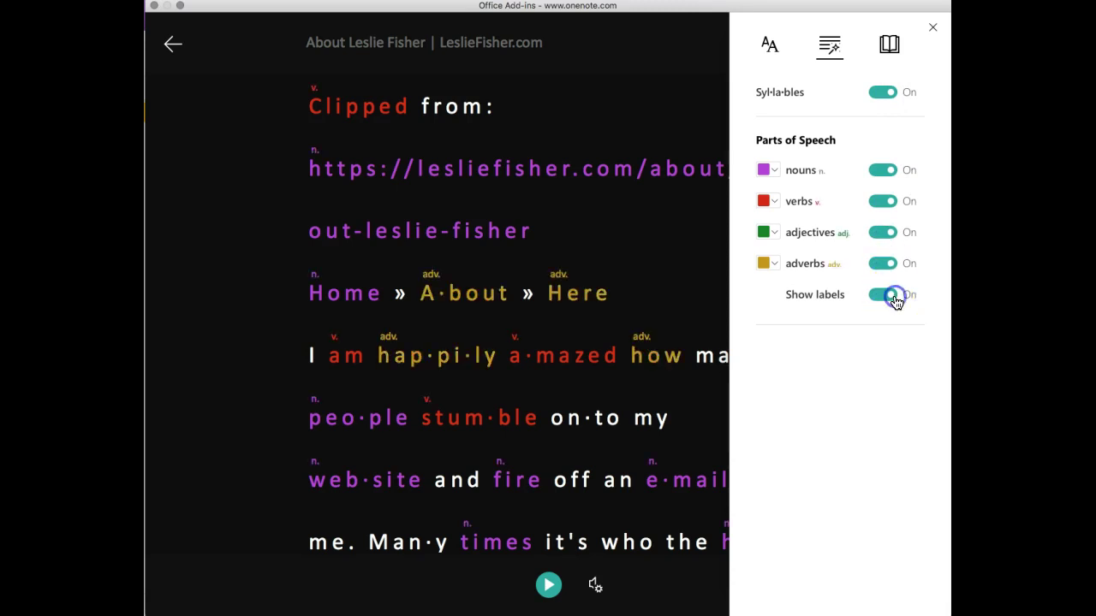
pyautogui.click(774, 266)
pyautogui.click(775, 267)
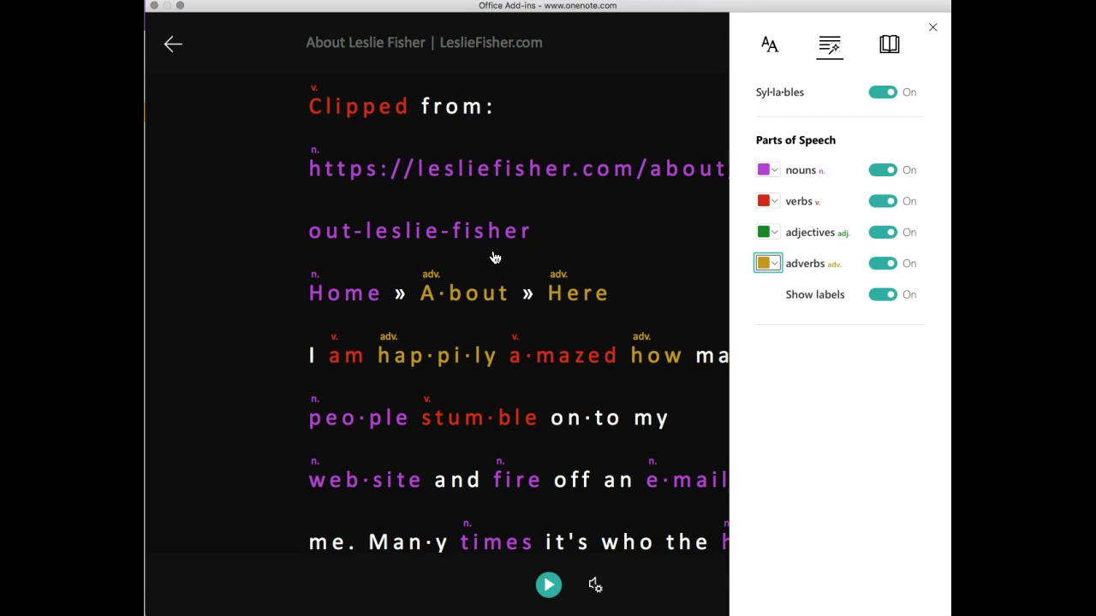
# - Turn on Line Focus, try the different line counts, settle on three lines, and enable the Picture Dictionary
pyautogui.click(895, 48)
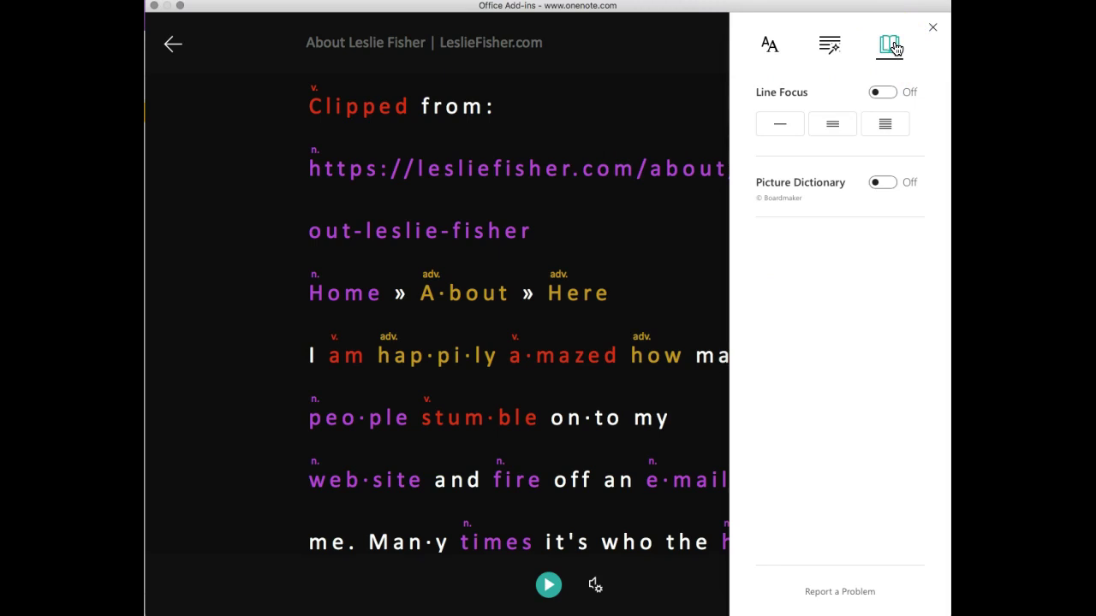
pyautogui.click(890, 96)
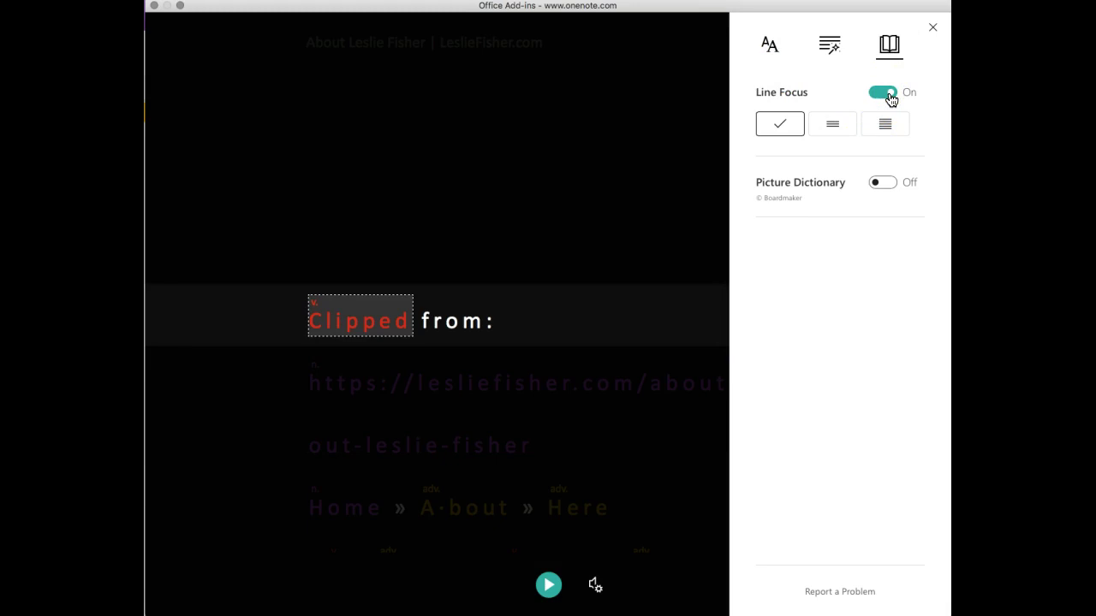
pyautogui.click(851, 135)
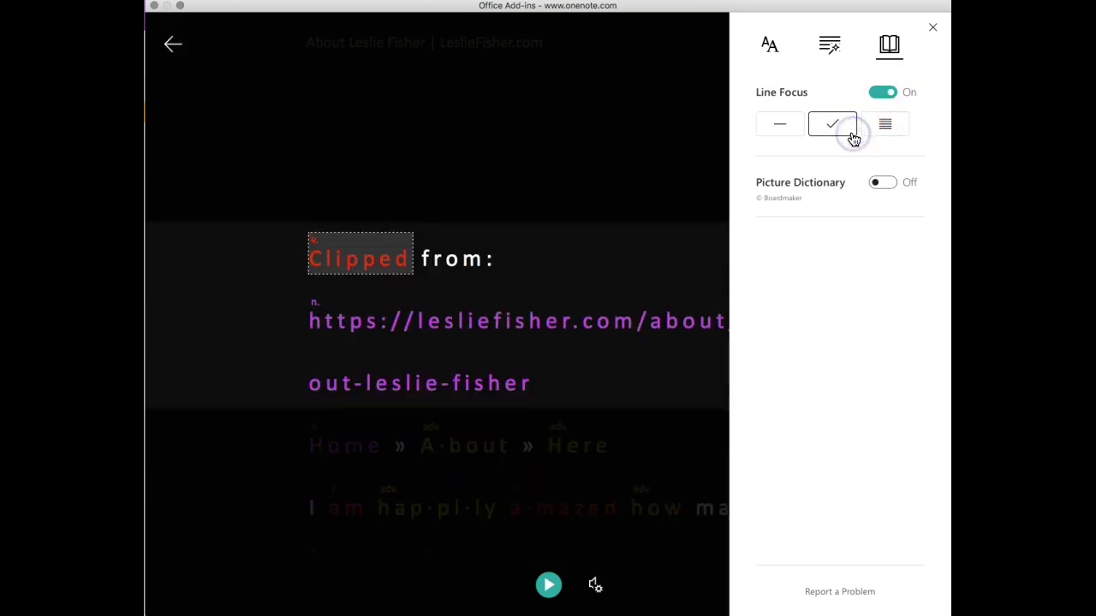
pyautogui.click(882, 128)
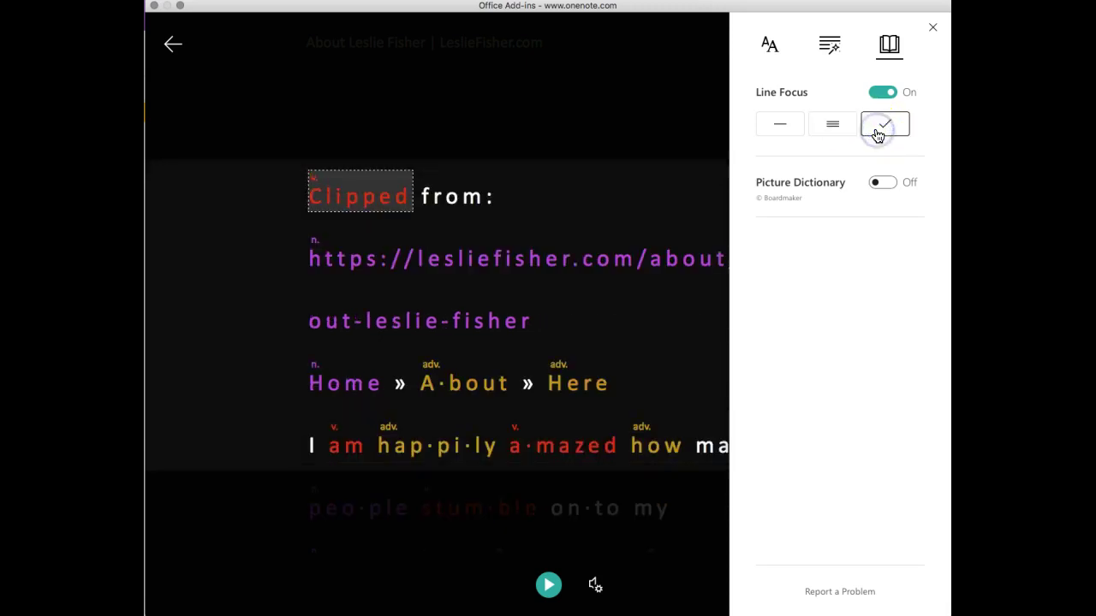
pyautogui.click(852, 129)
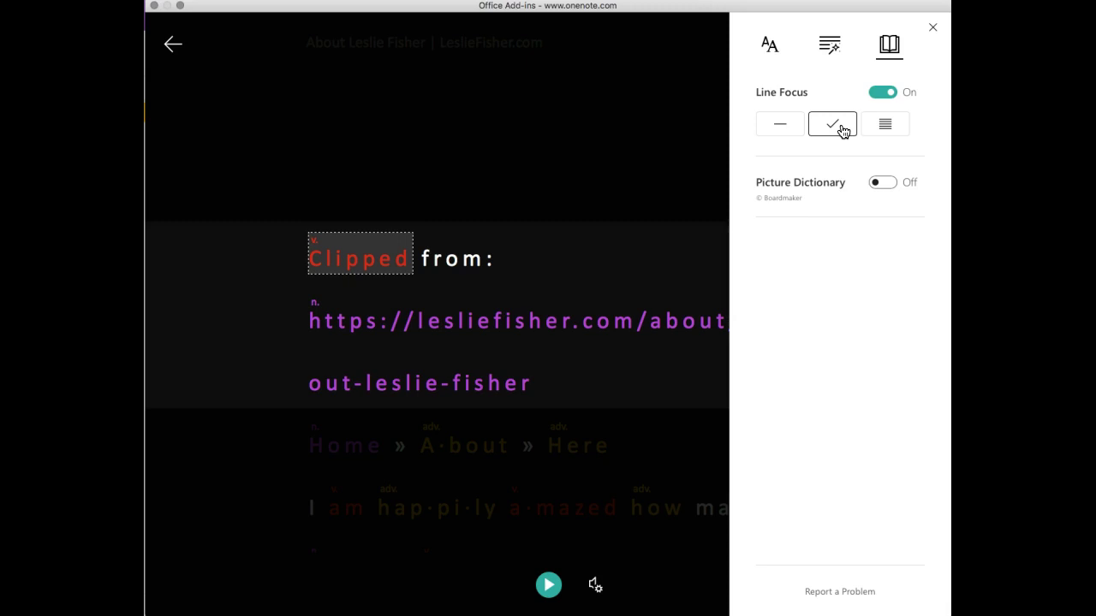
pyautogui.click(884, 185)
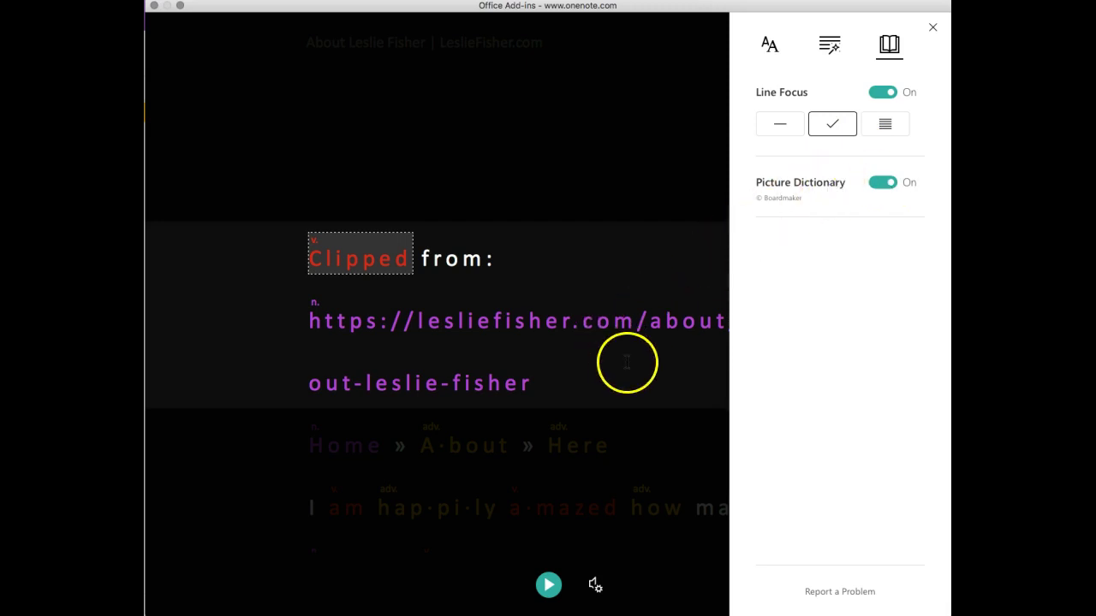
# - Close the reading preferences and advance the line focus two passages down the text
pyautogui.click(543, 447)
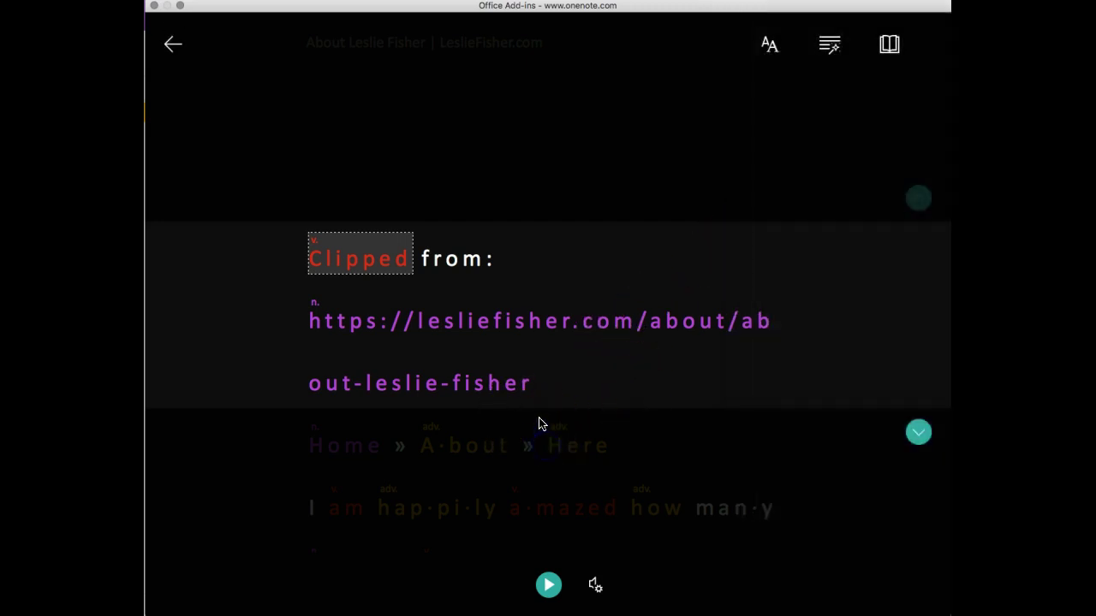
pyautogui.click(916, 434)
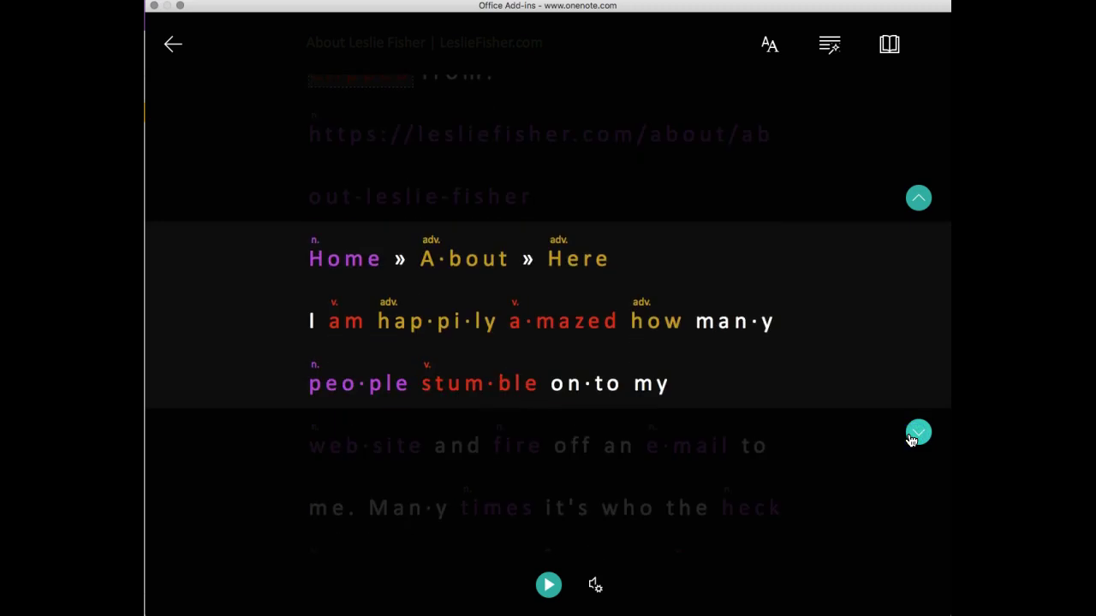
pyautogui.click(912, 436)
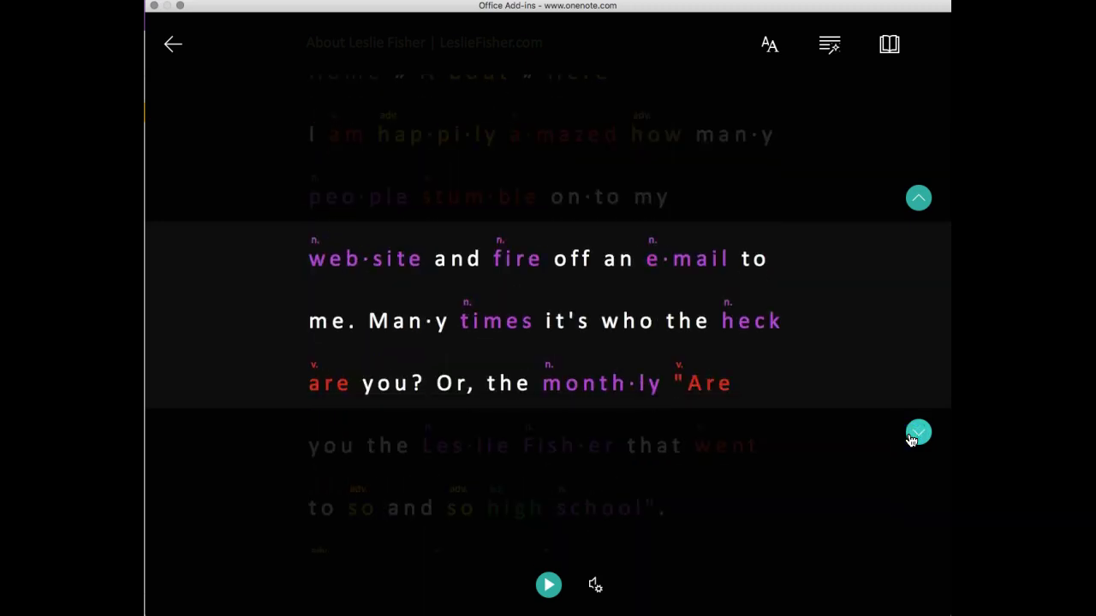
# - Look up the word "fire" in the Picture Dictionary and examine its images
pyautogui.click(514, 264)
pyautogui.click(557, 366)
pyautogui.click(683, 366)
pyautogui.click(544, 366)
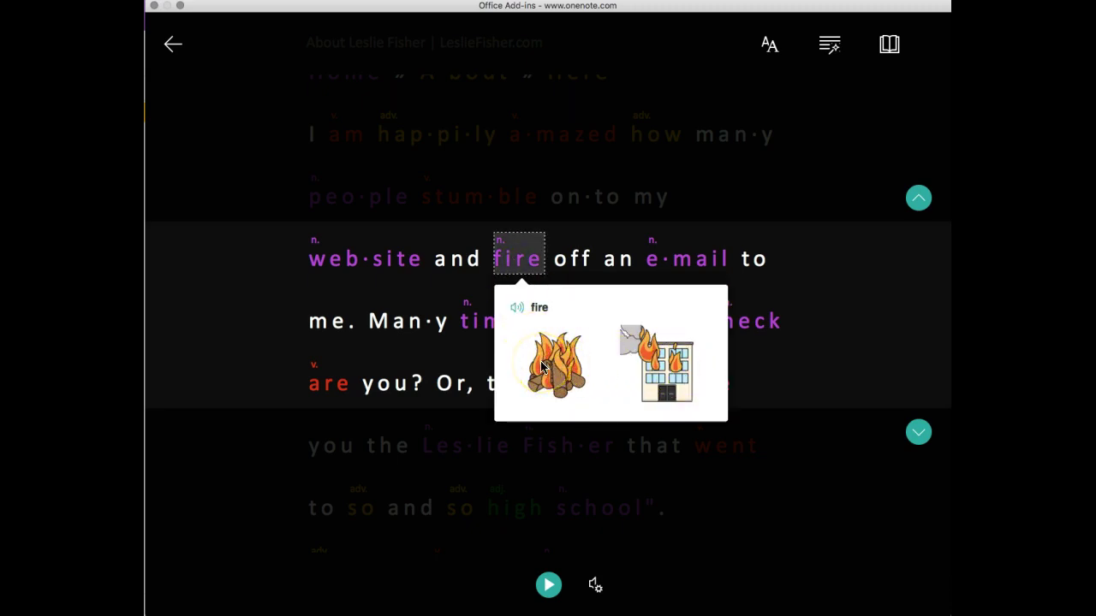
# - Play the pronunciation of "fire" from the Picture Dictionary and close its picture card
pyautogui.click(514, 308)
pyautogui.click(514, 312)
pyautogui.click(834, 391)
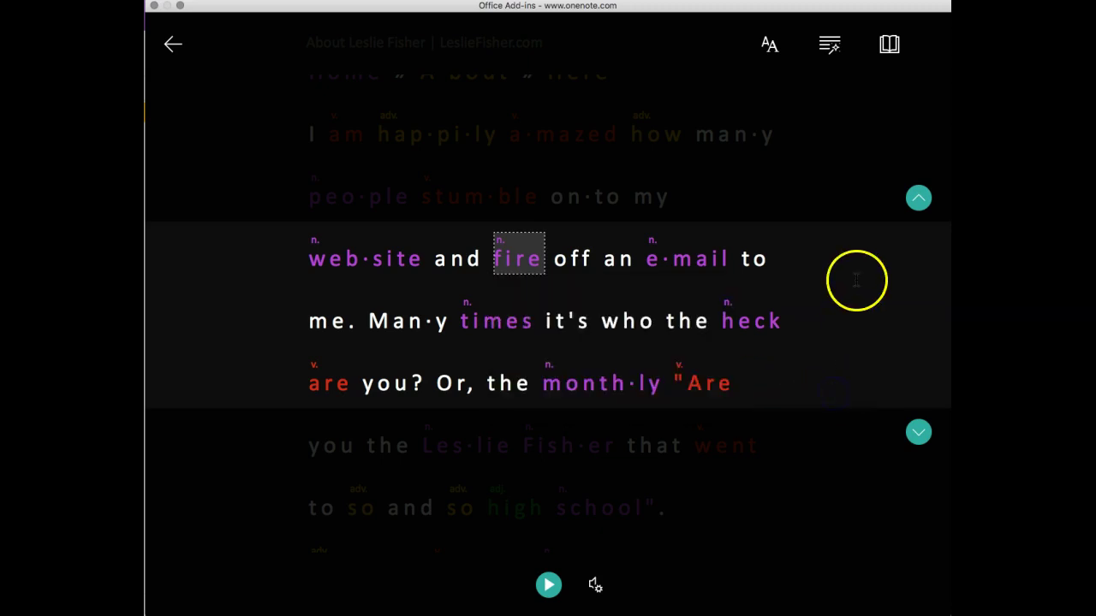
# - Advance the line focus passage by passage down the article to the lines beginning "saw the web as a vehicle"
pyautogui.click(922, 438)
pyautogui.click(922, 438)
pyautogui.click(922, 438)
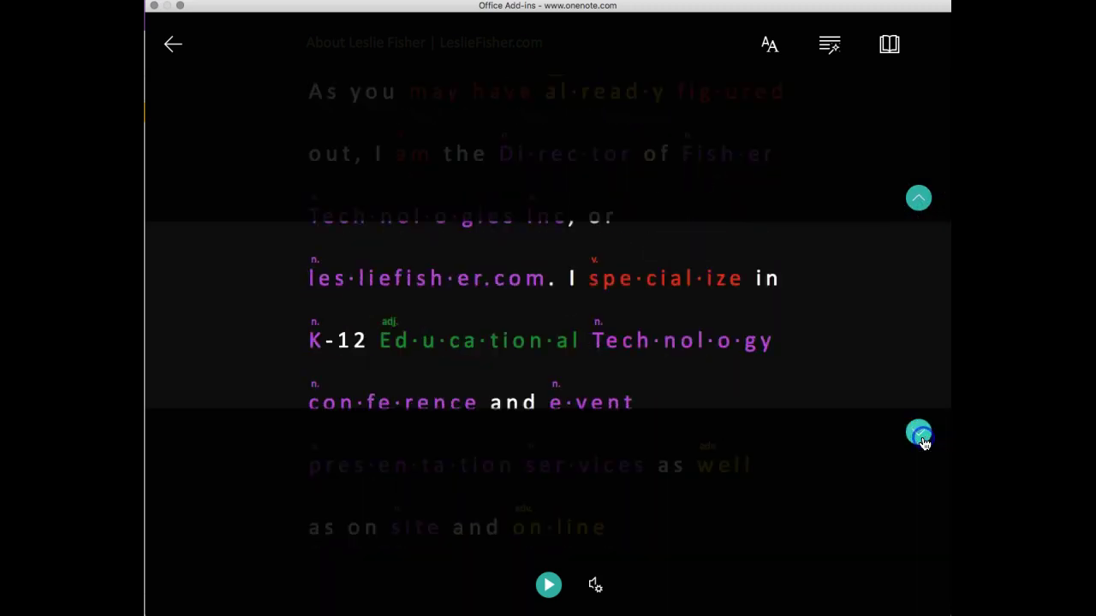
pyautogui.click(921, 438)
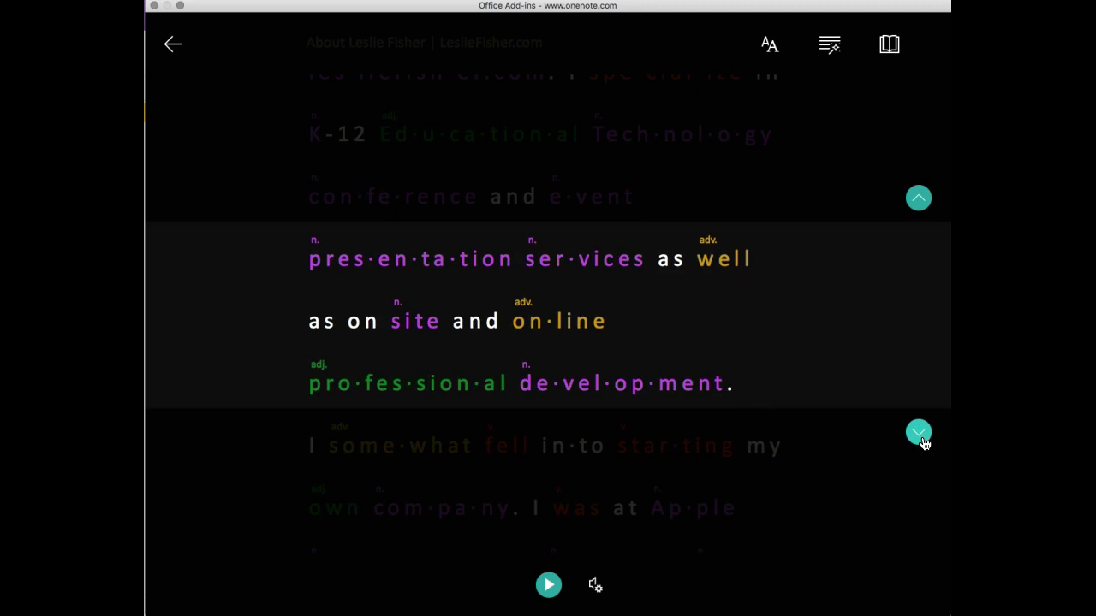
pyautogui.click(922, 438)
pyautogui.click(922, 438)
pyautogui.click(922, 438)
pyautogui.click(922, 438)
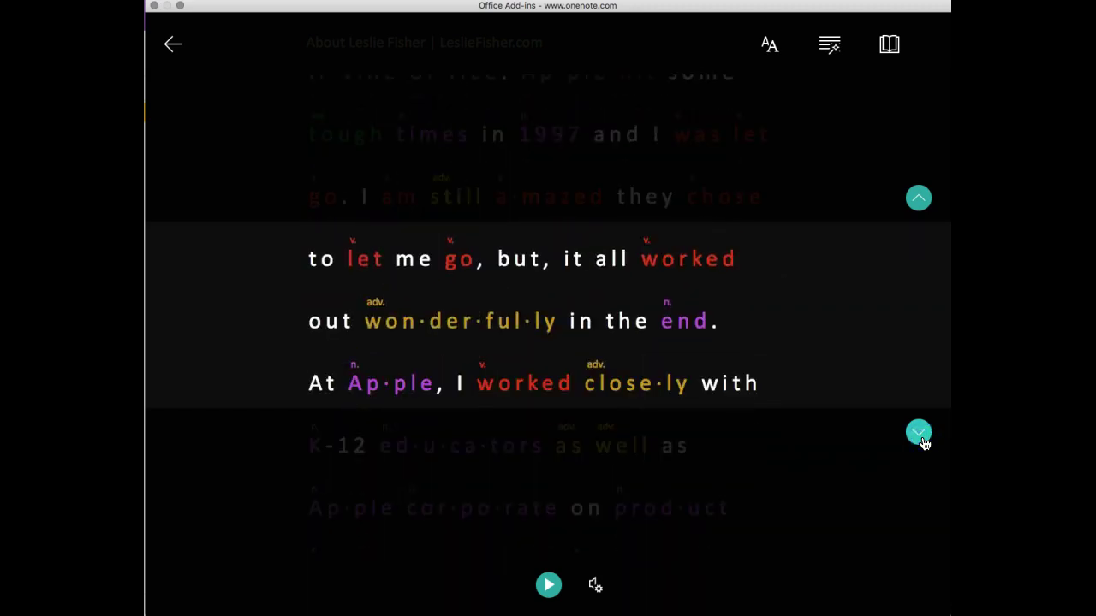
pyautogui.click(922, 438)
pyautogui.click(922, 439)
pyautogui.click(921, 438)
pyautogui.click(922, 439)
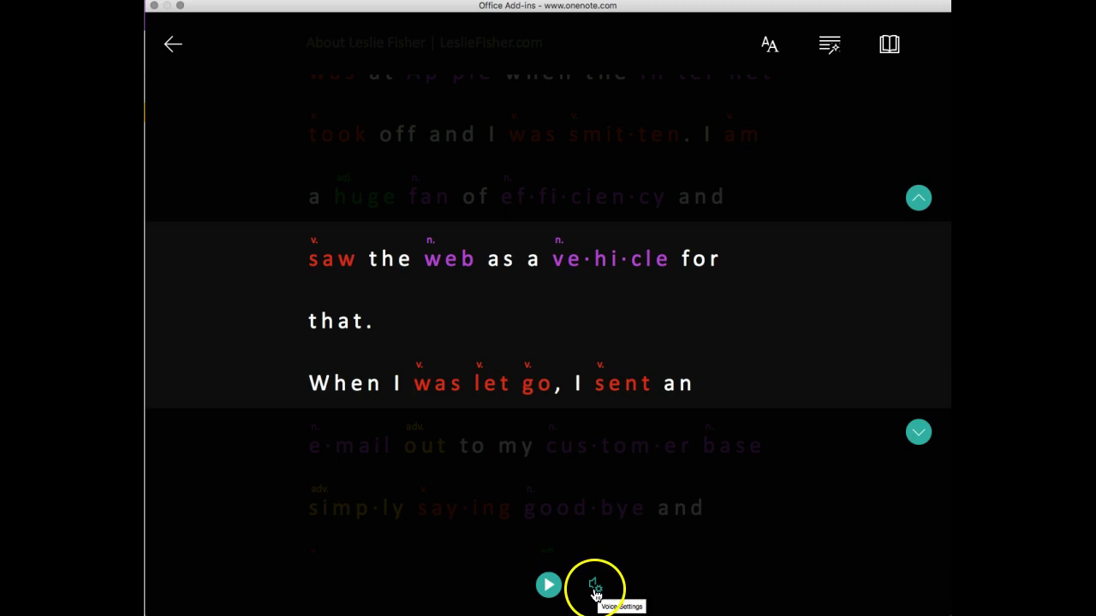
# - Check the voice speed and voice selection options, have the focused passage read aloud, and pause the reading
pyautogui.click(596, 588)
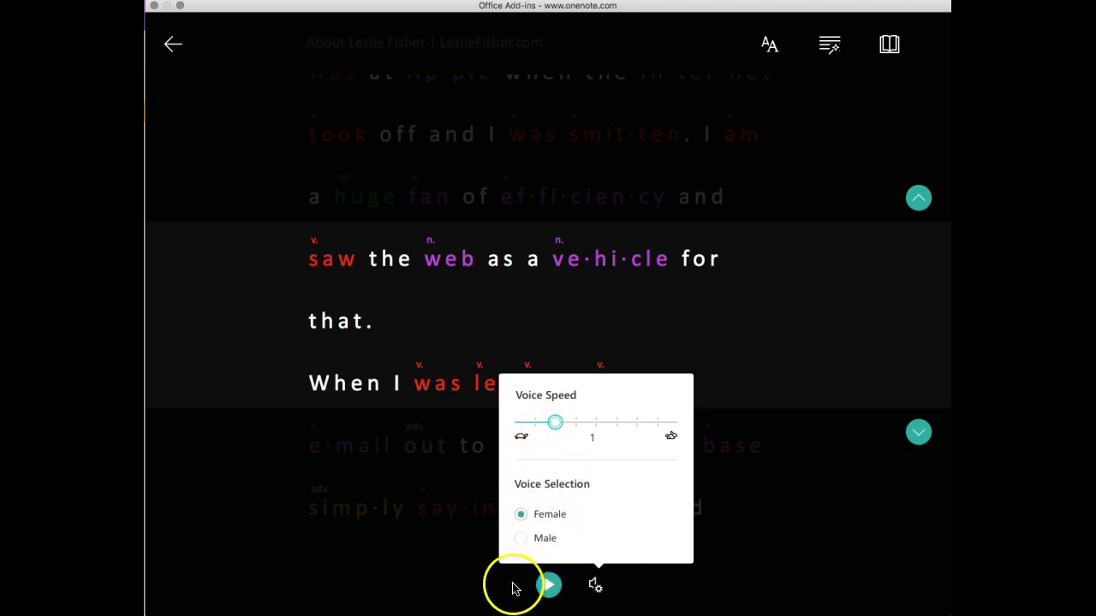
pyautogui.click(548, 586)
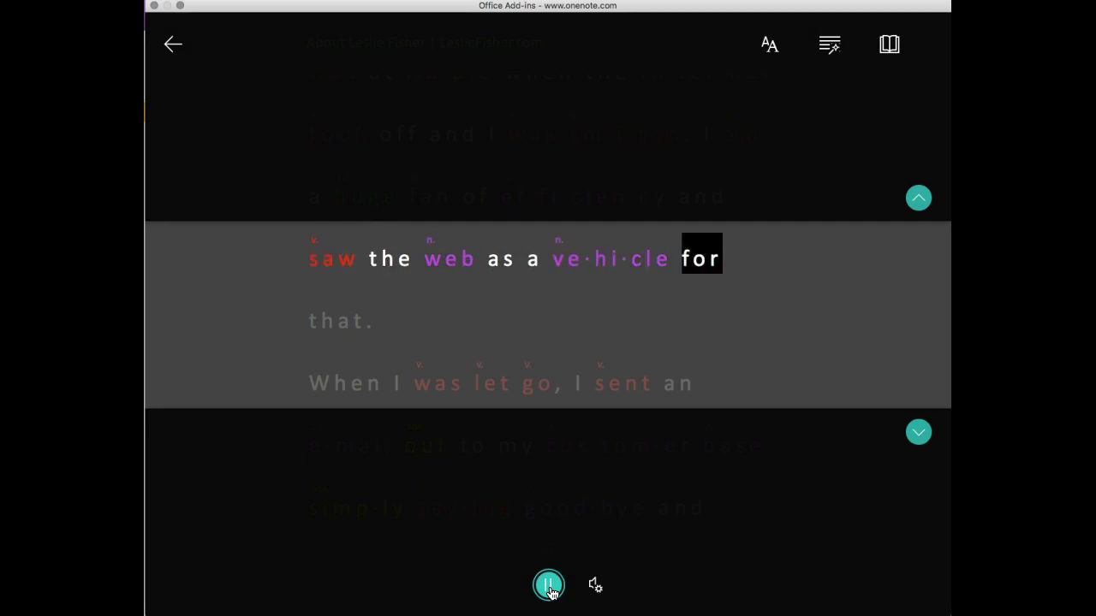
pyautogui.click(553, 594)
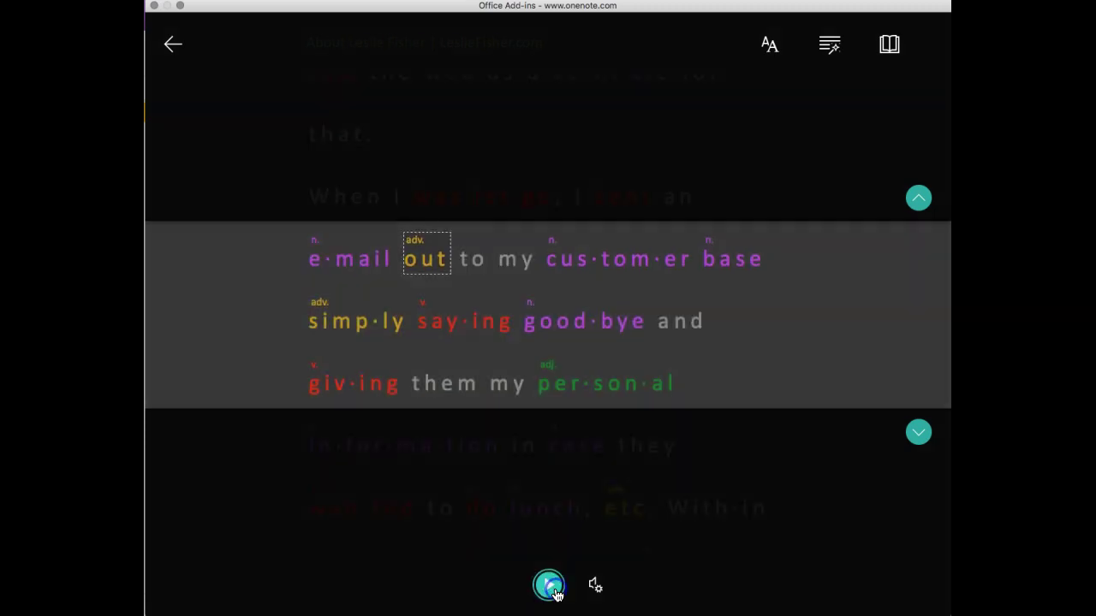
# - Slow the voice speed to 0.75, resume reading the text aloud, and pause it
pyautogui.click(594, 585)
pyautogui.moveTo(554, 422); pyautogui.dragTo(542, 424)
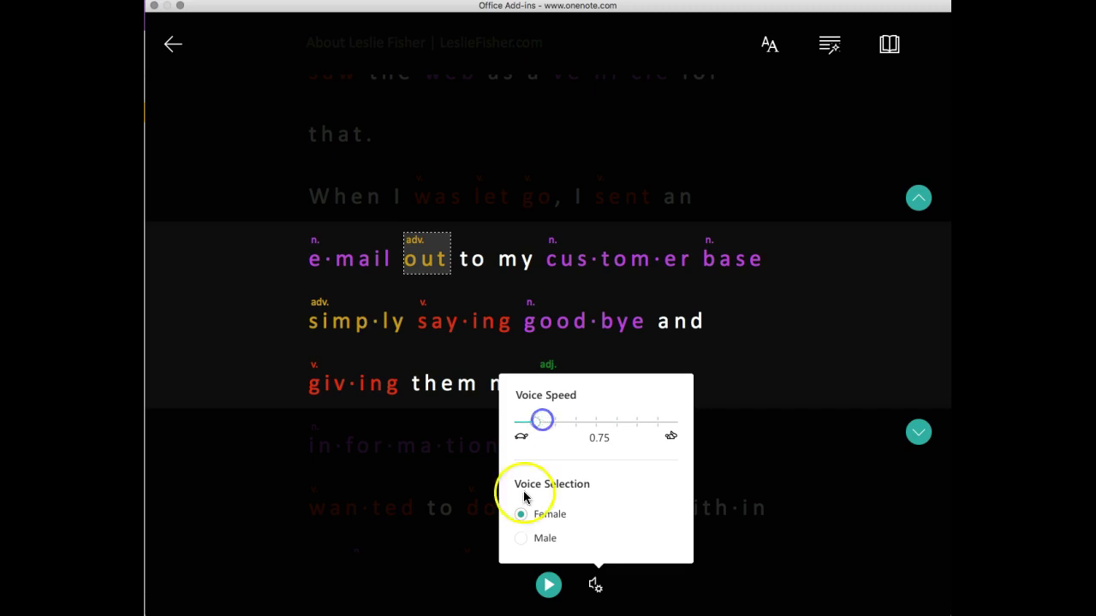
pyautogui.click(548, 589)
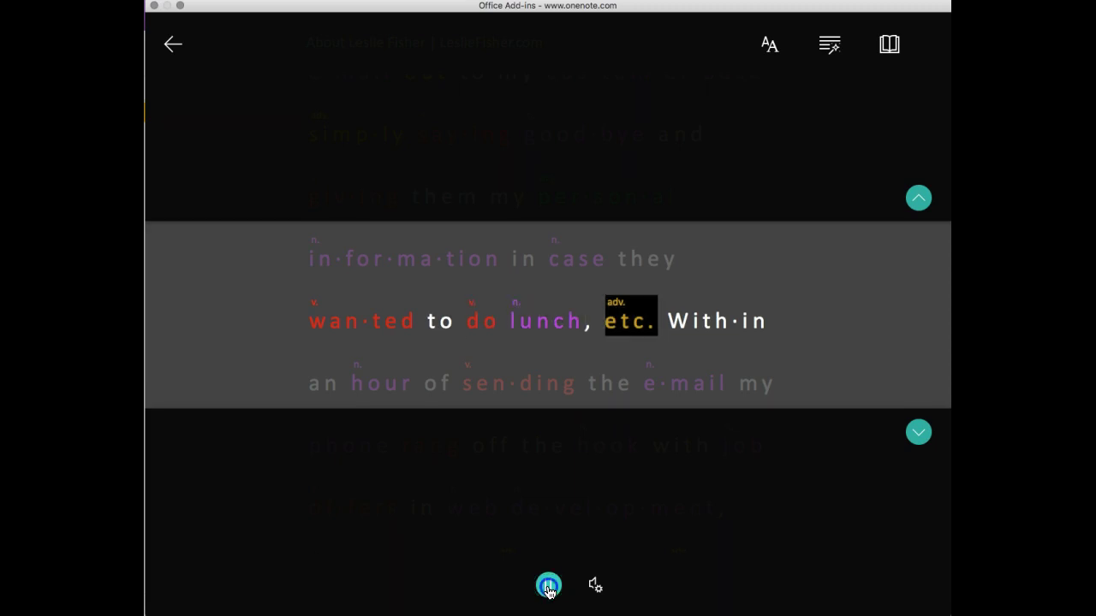
pyautogui.click(549, 587)
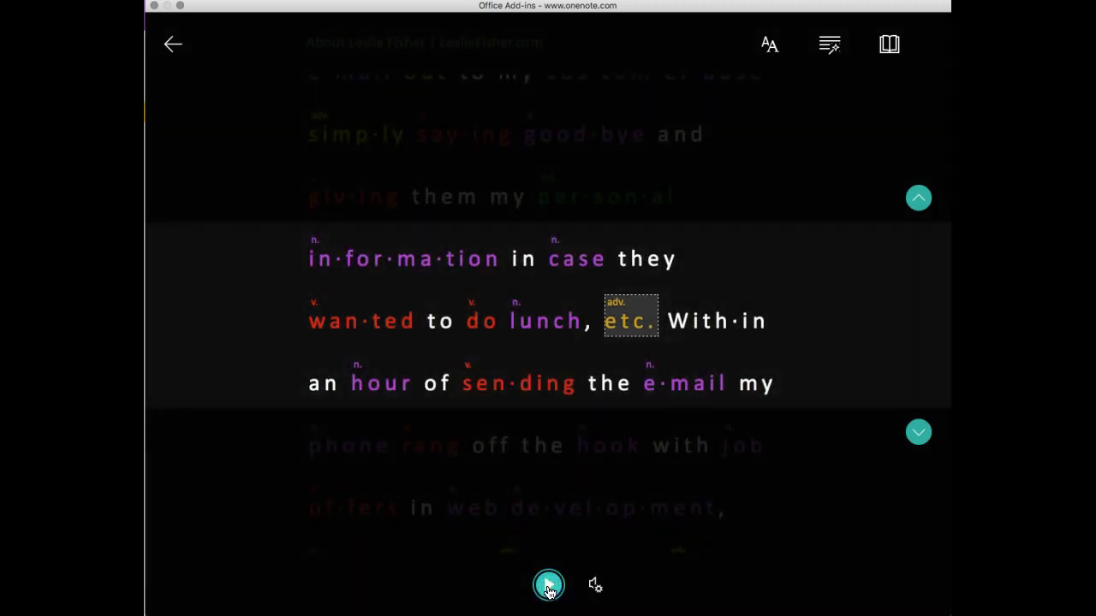